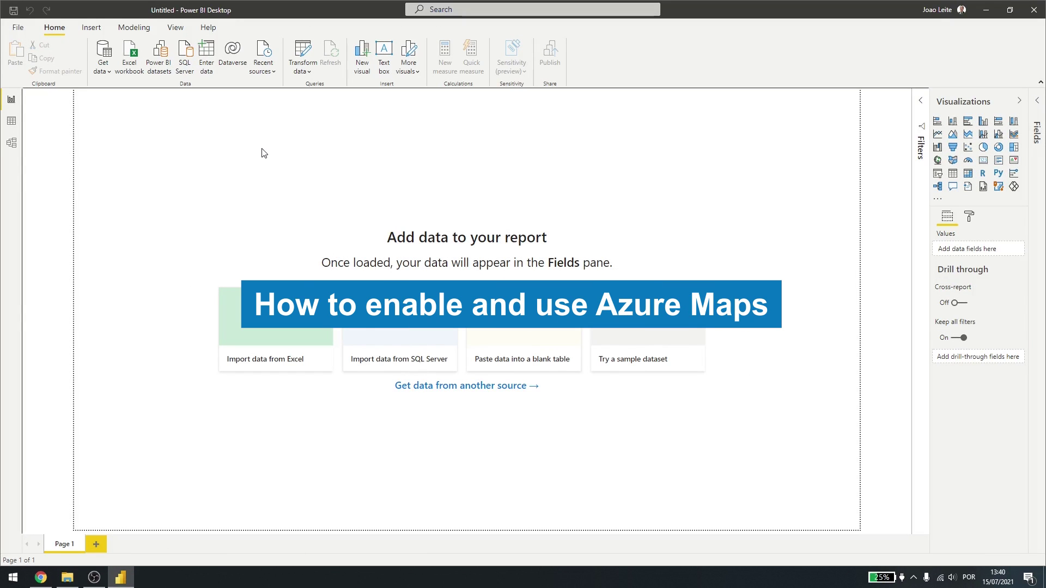
- Enable the Azure map visual preview feature in Options and dismiss the restart notice
click(18, 28)
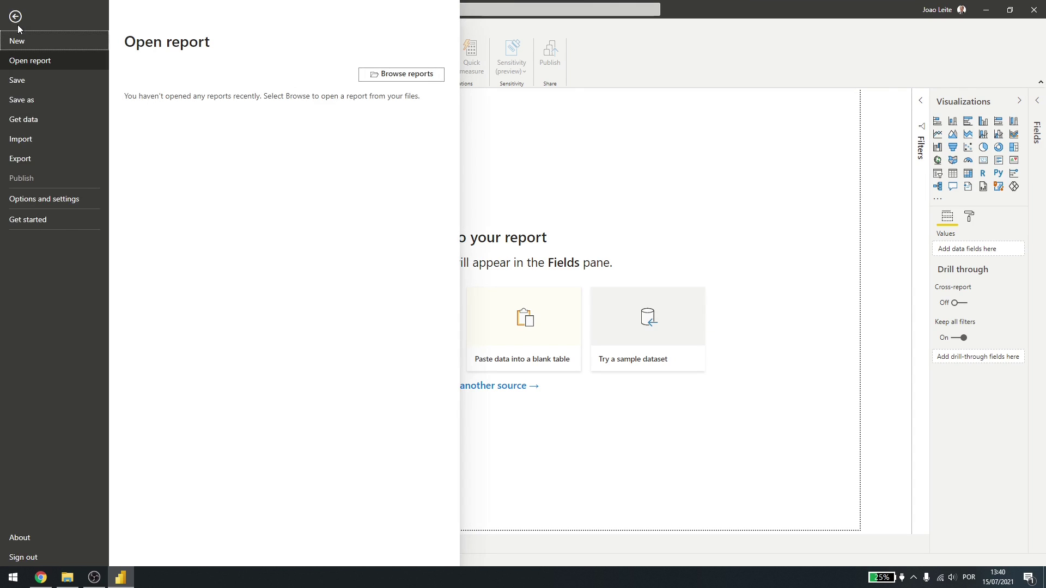
click(62, 204)
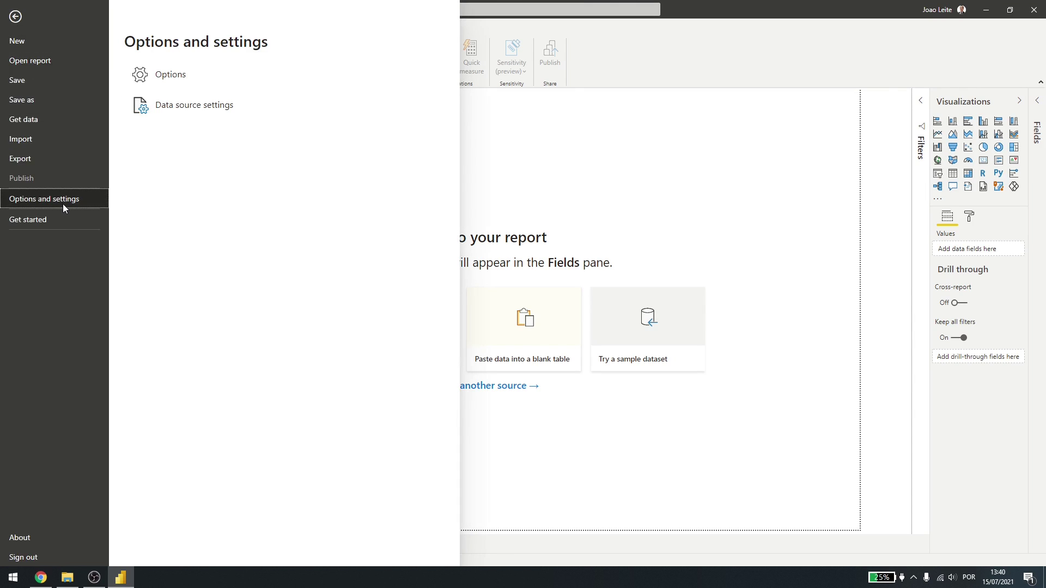
click(178, 75)
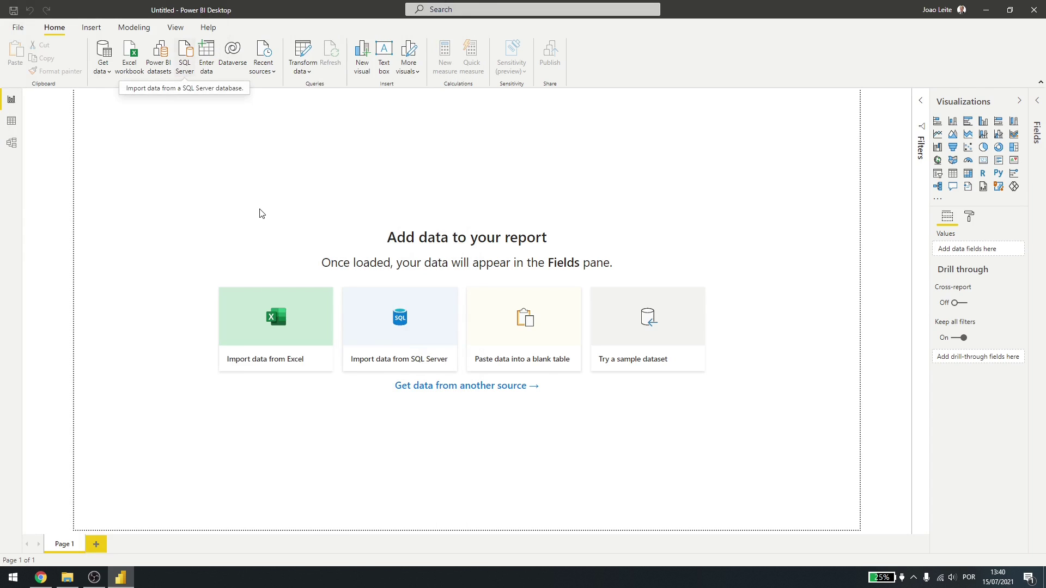
click(369, 315)
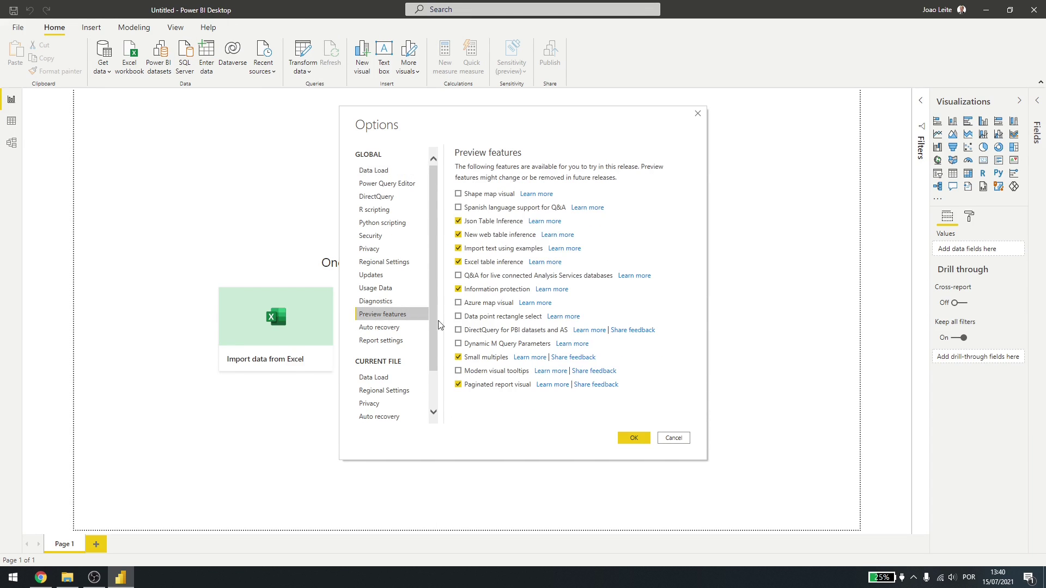
click(459, 303)
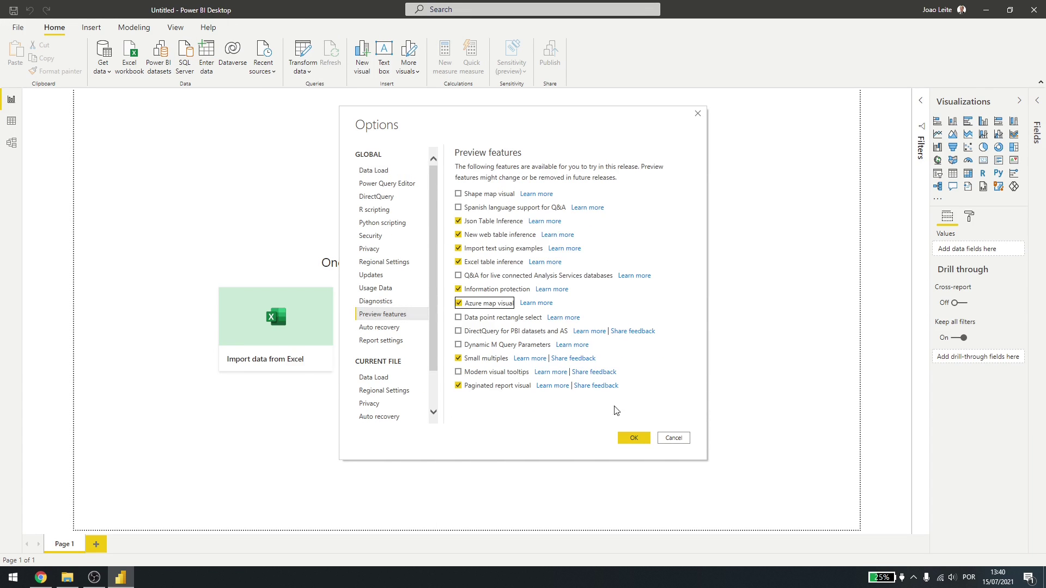
click(636, 441)
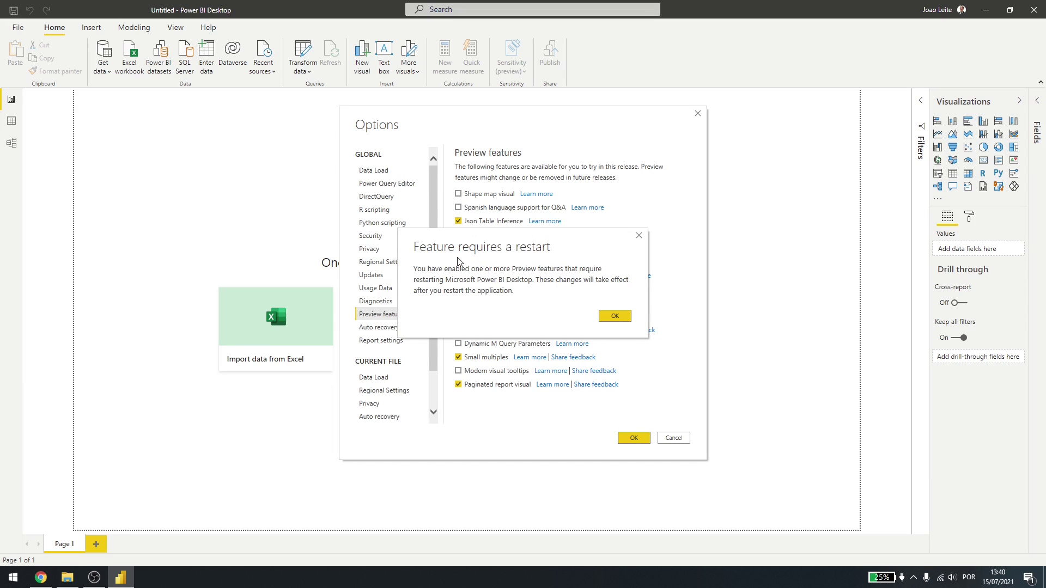
click(613, 320)
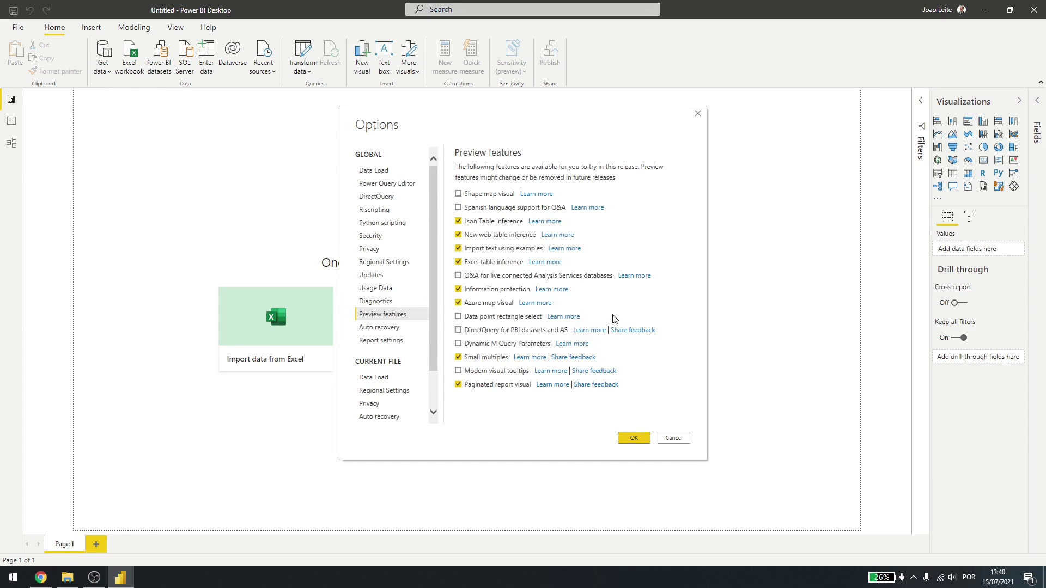
- Restart Power BI and open Database.csv with the Text/CSV connector to preview its columns
click(1037, 21)
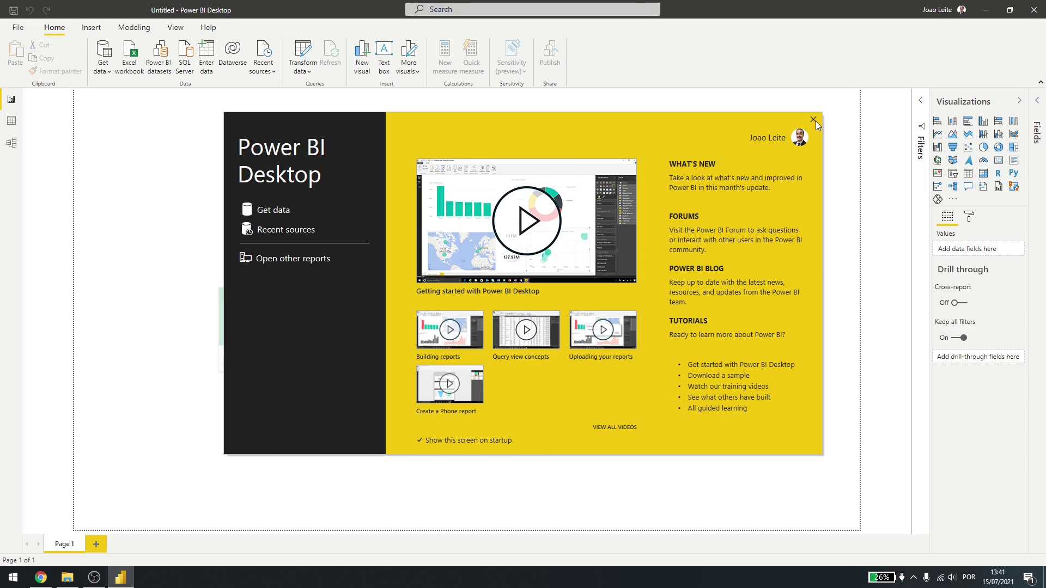
click(813, 120)
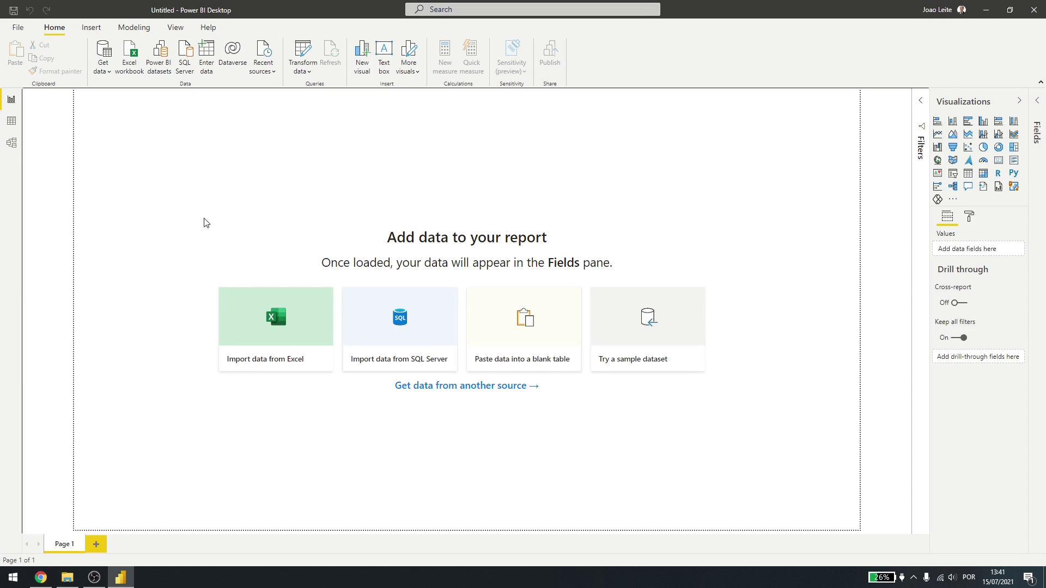
click(107, 56)
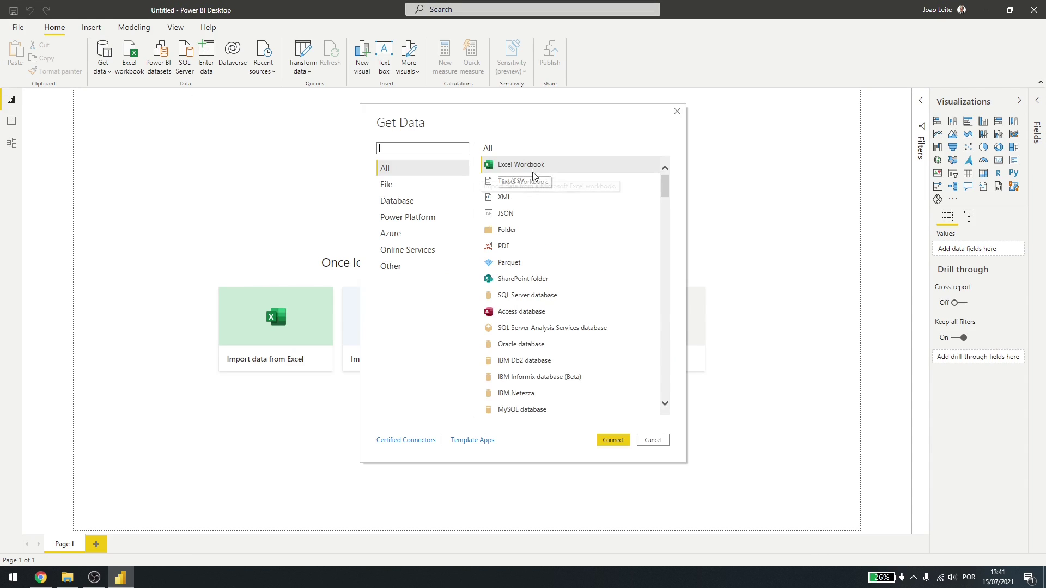
click(511, 181)
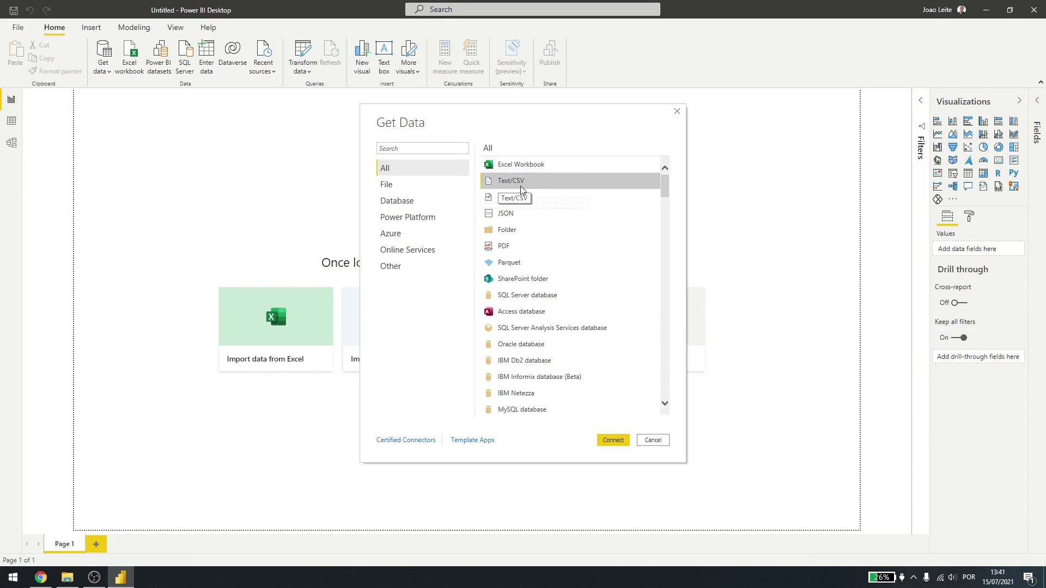
click(613, 440)
double_click(148, 124)
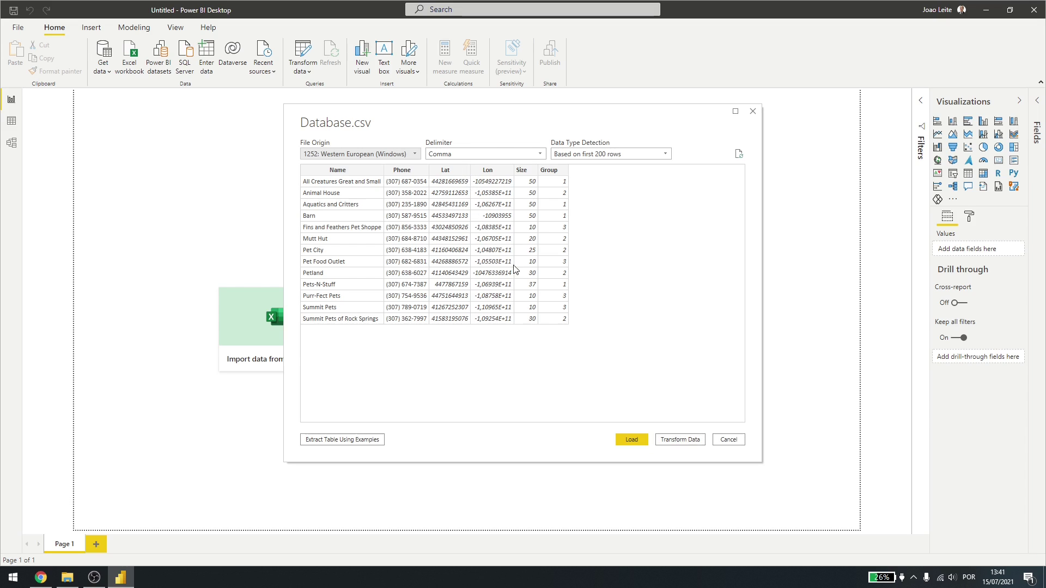
- In Transform Data, change the Lat column type to Text, replacing the current conversion
click(682, 442)
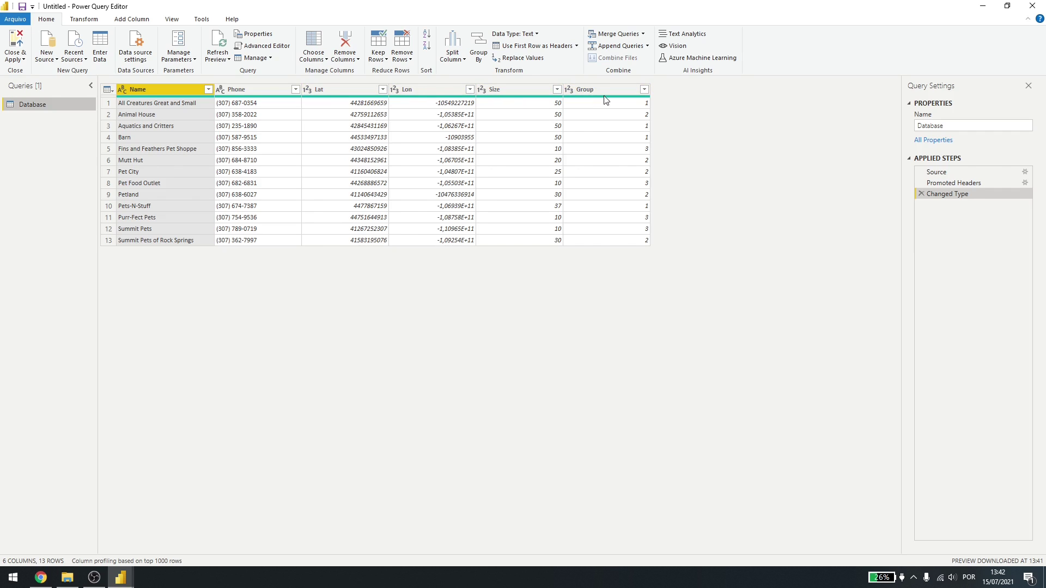
mouse_move(606, 100)
click(343, 89)
click(383, 89)
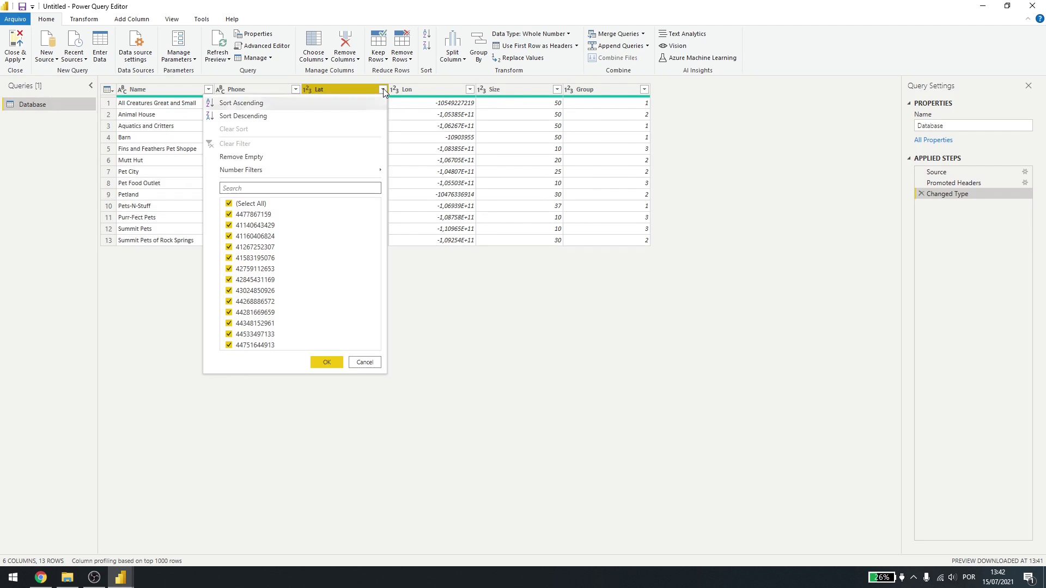
right_click(345, 91)
mouse_move(434, 191)
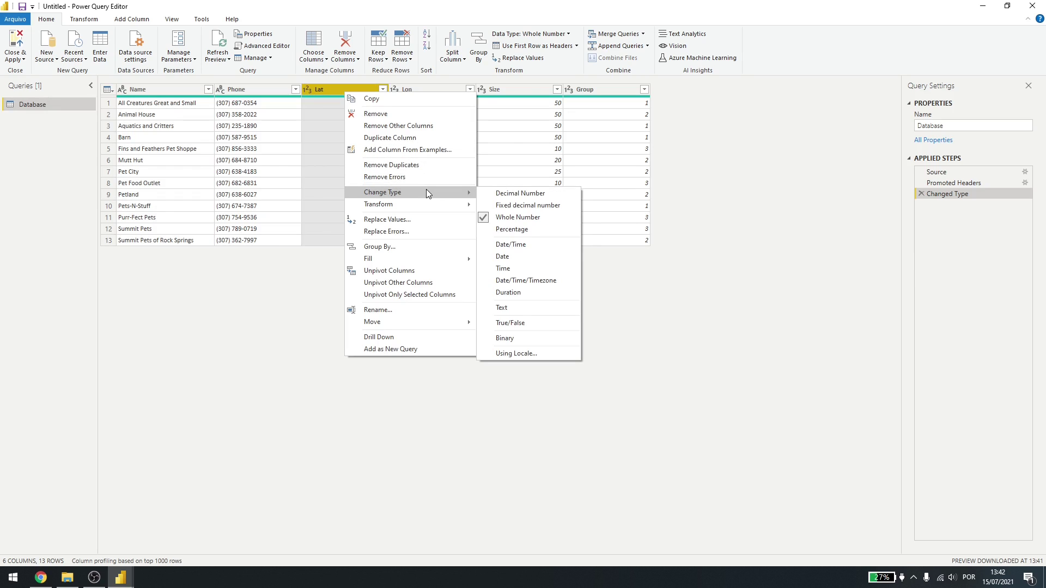
click(502, 308)
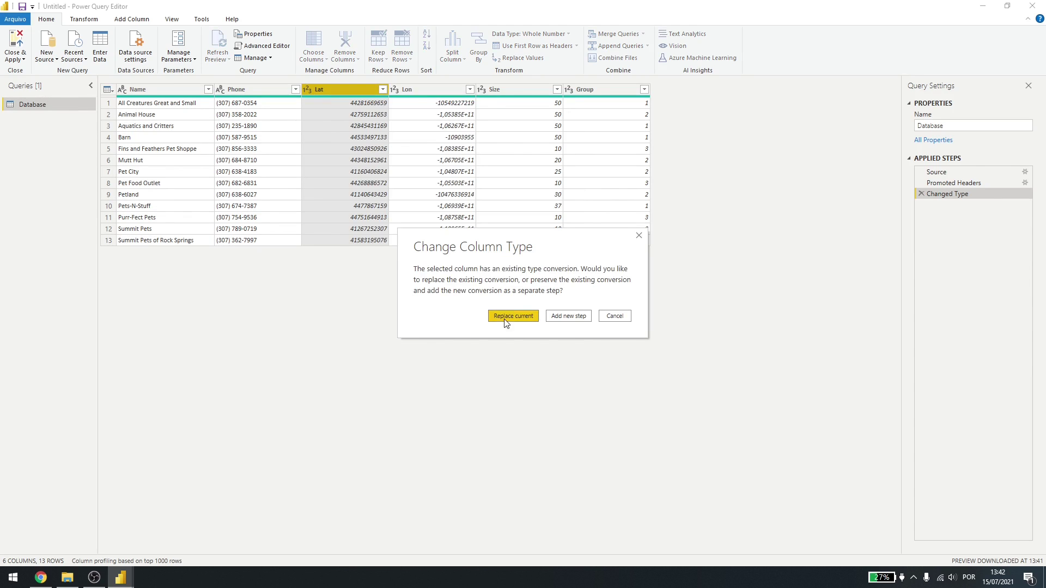
click(509, 317)
- Change the Lon column type to Text the same way, then Close & Apply
right_click(427, 89)
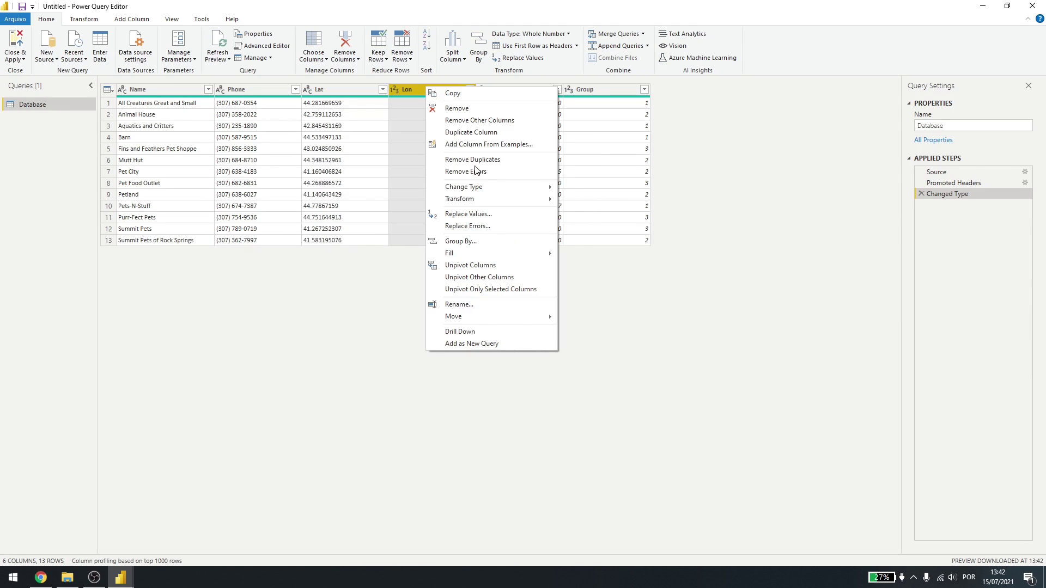
mouse_move(511, 186)
click(608, 301)
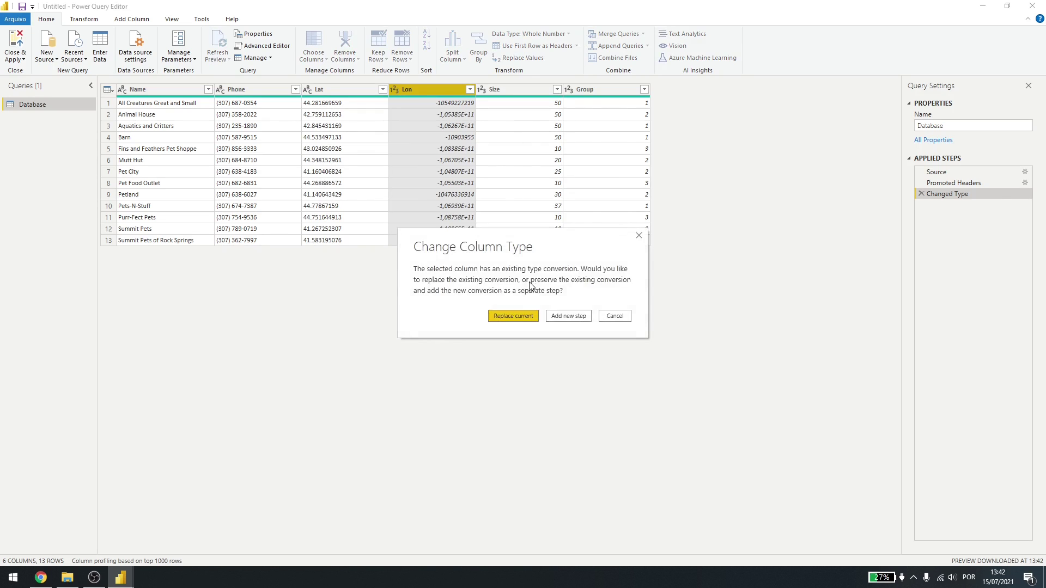
click(511, 317)
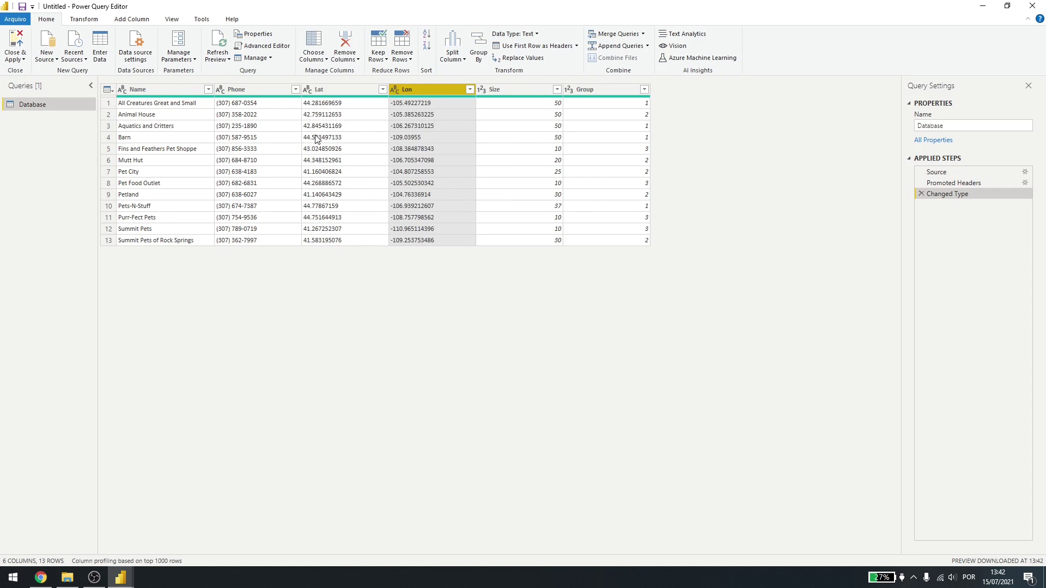
click(16, 42)
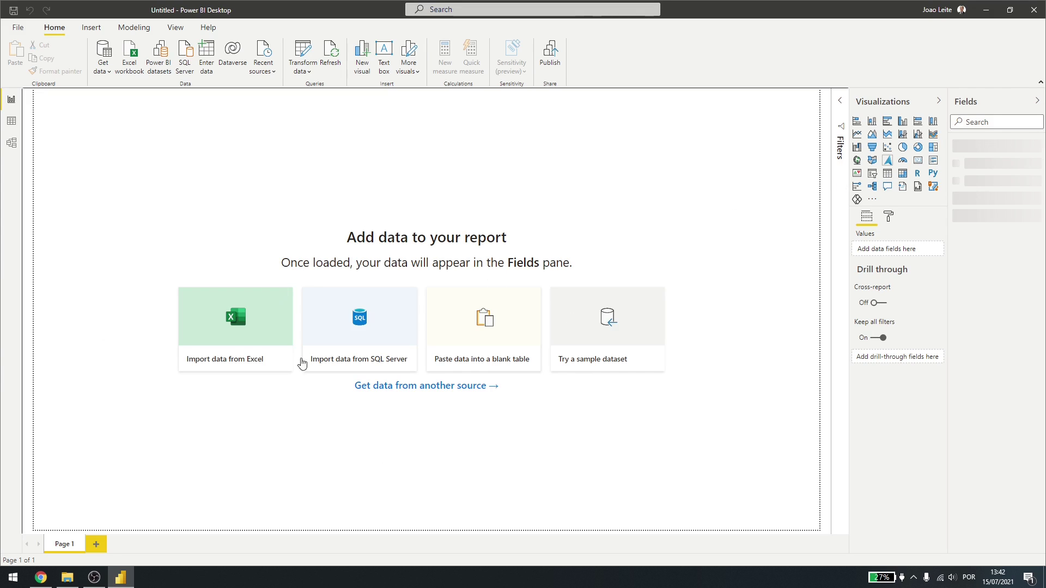
- Insert an Azure Maps visual and drag its corner so it fills the report canvas
click(887, 161)
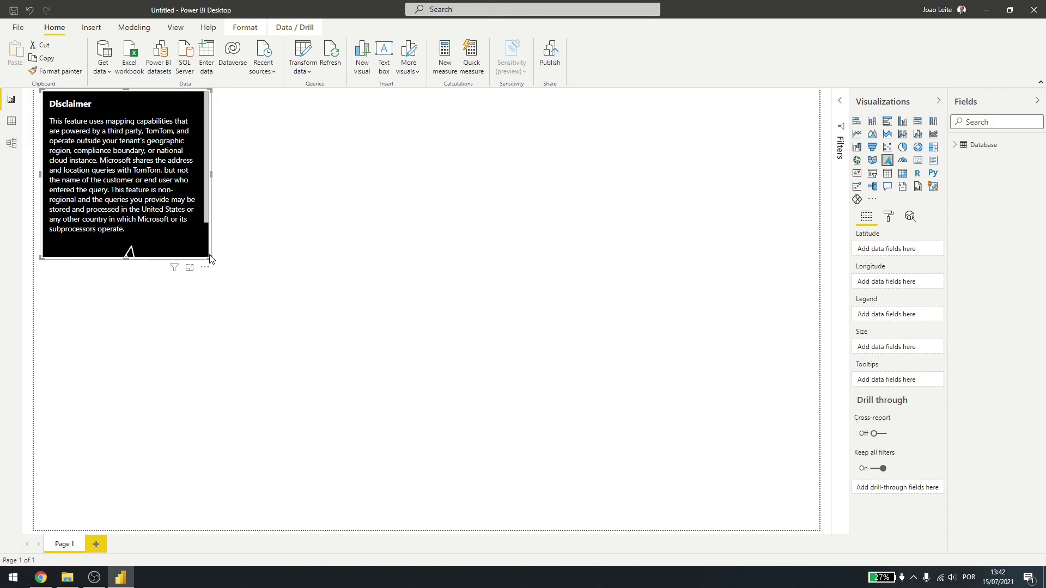
drag(211, 258, 814, 521)
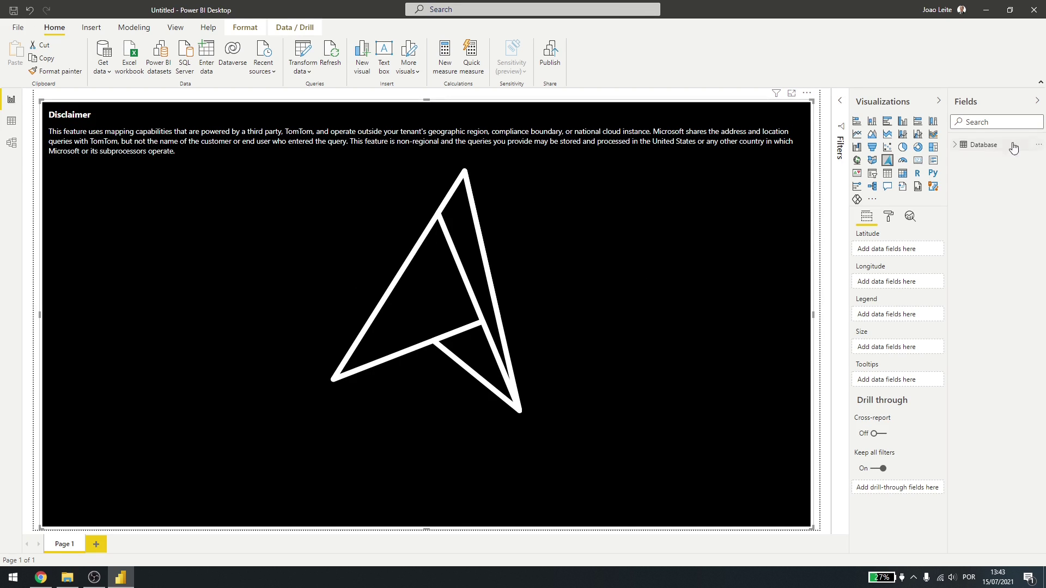
- Map Lat to Latitude, Lon to Longitude, Group to Legend and Size to Size
click(955, 146)
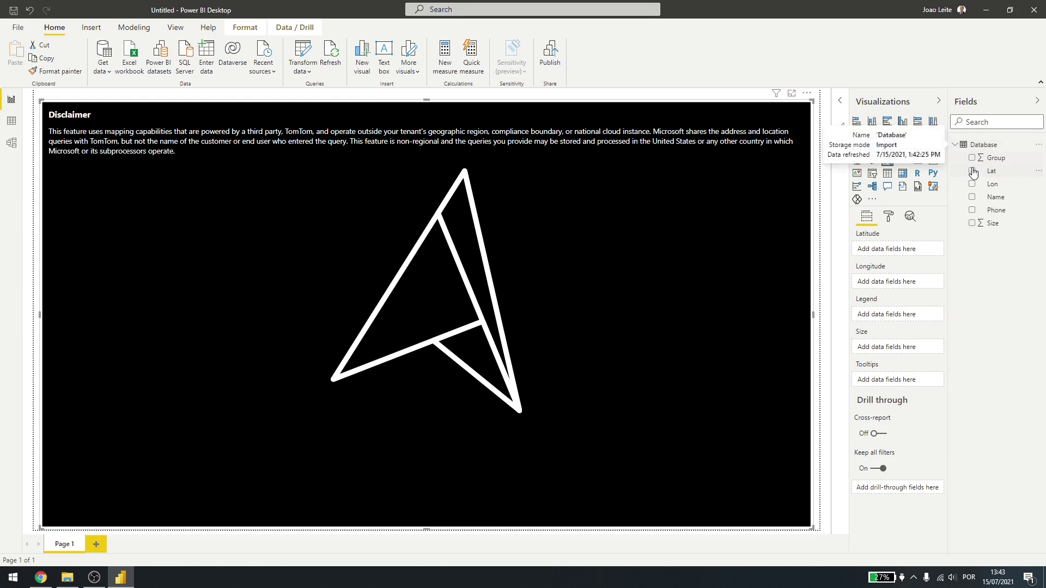
drag(995, 179, 904, 254)
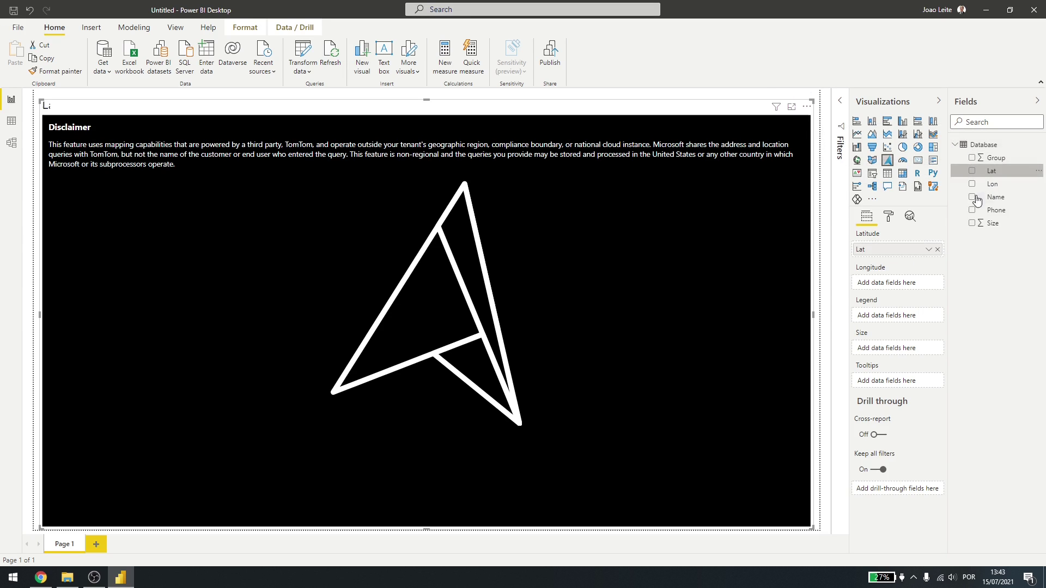
drag(992, 185, 882, 282)
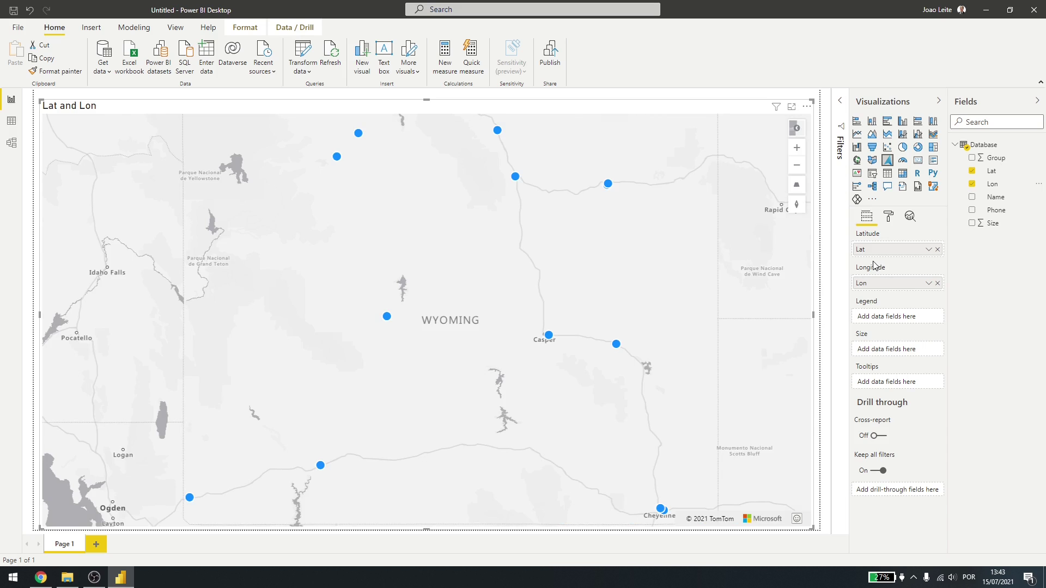
scroll(502, 268, down, 2)
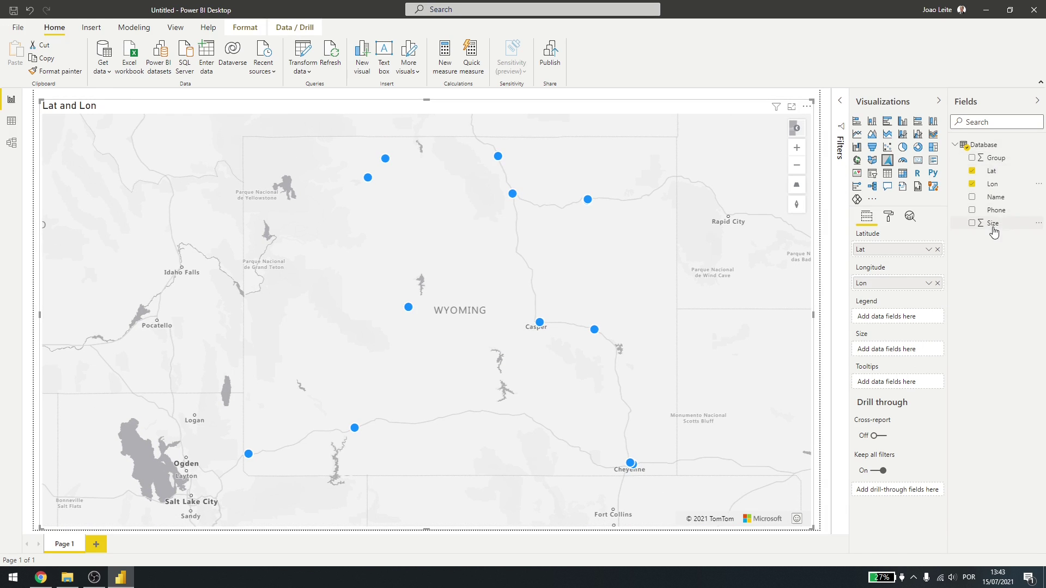
drag(996, 158, 888, 322)
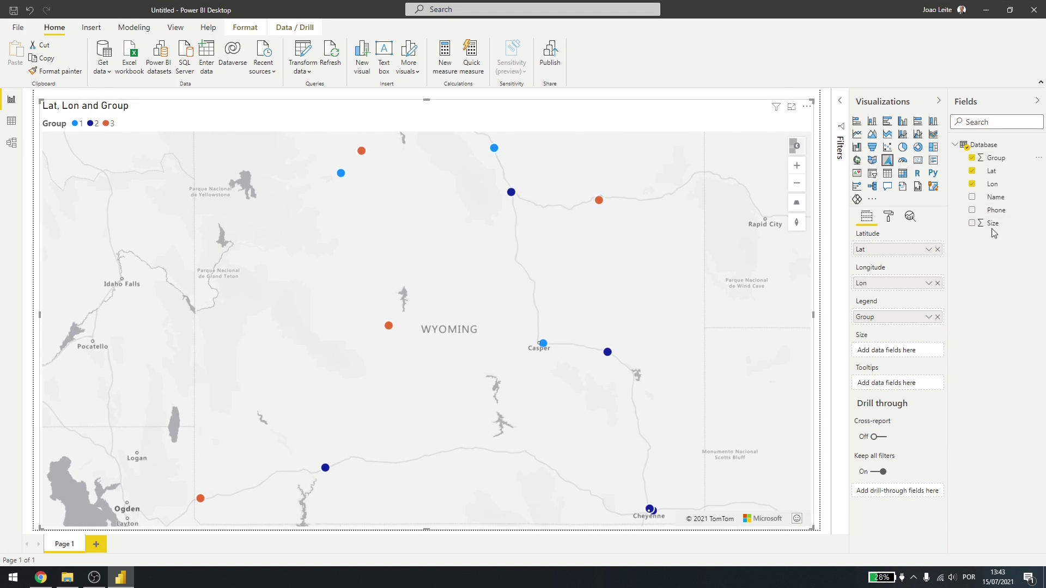
drag(993, 229, 894, 353)
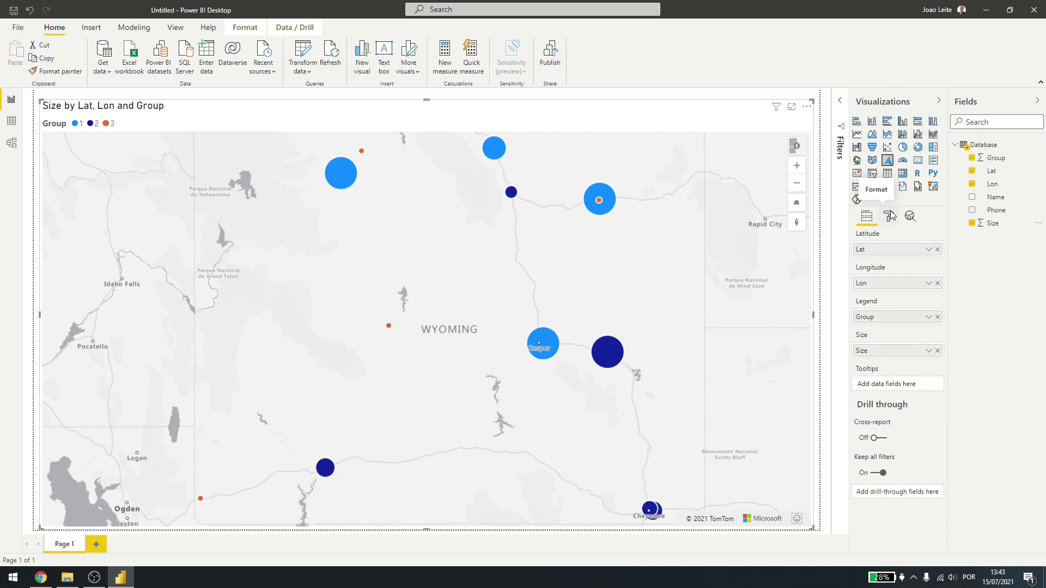
- Set the bubble fill transparency to 52% and the outline colour to black
click(890, 216)
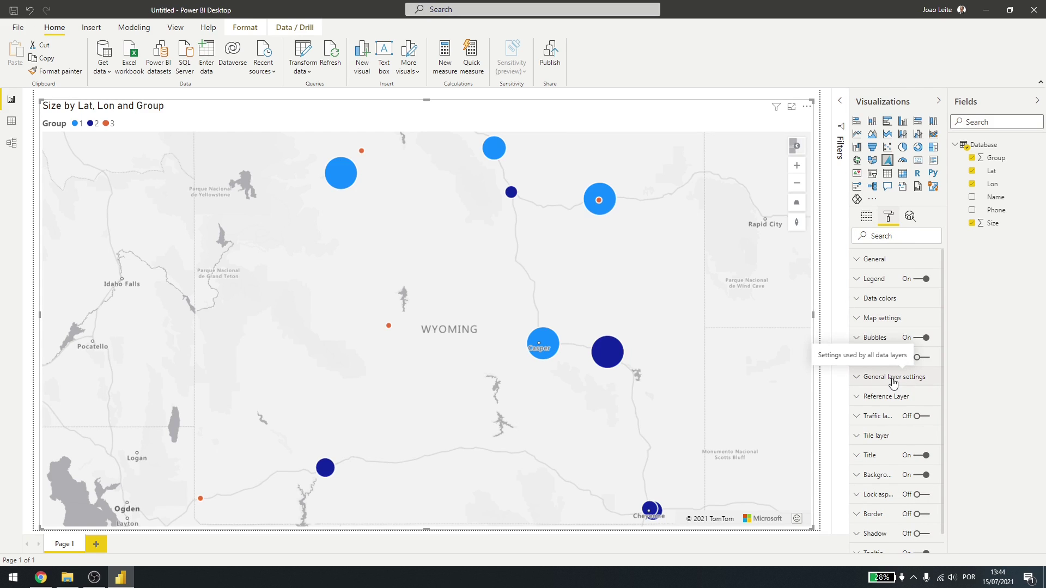
click(857, 339)
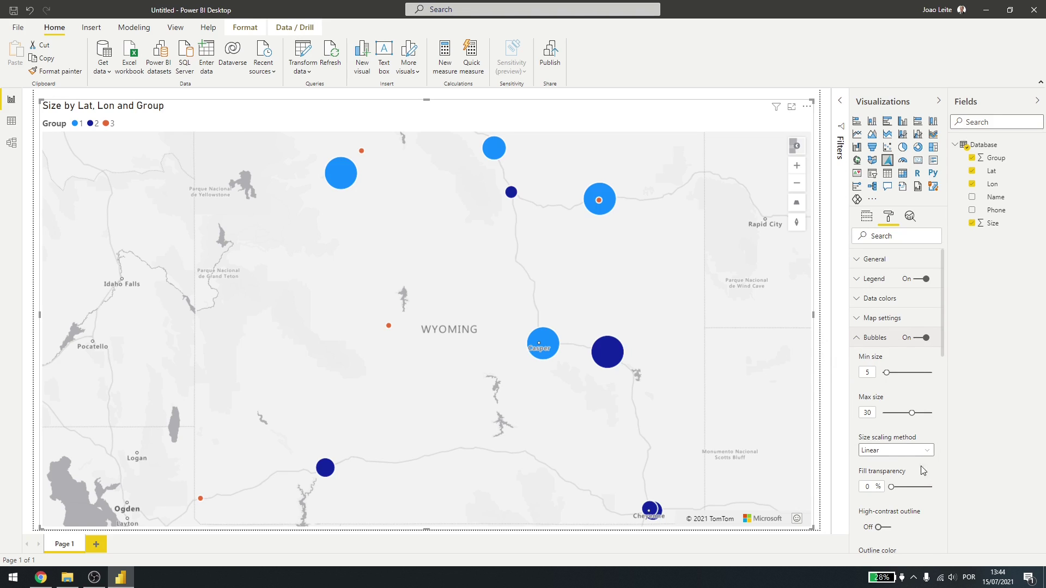
scroll(922, 471, down, 1)
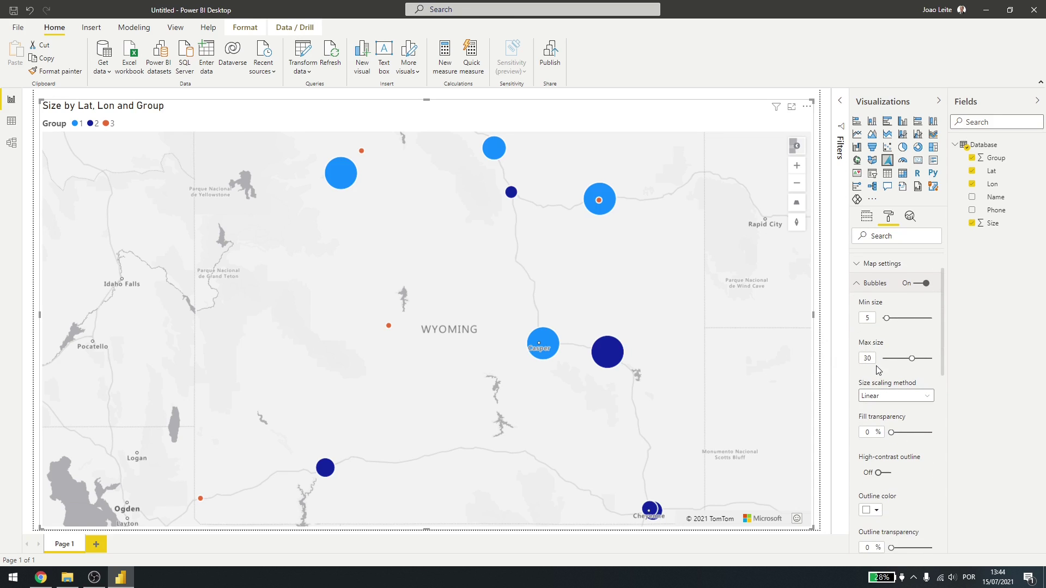
scroll(876, 365, down, 2)
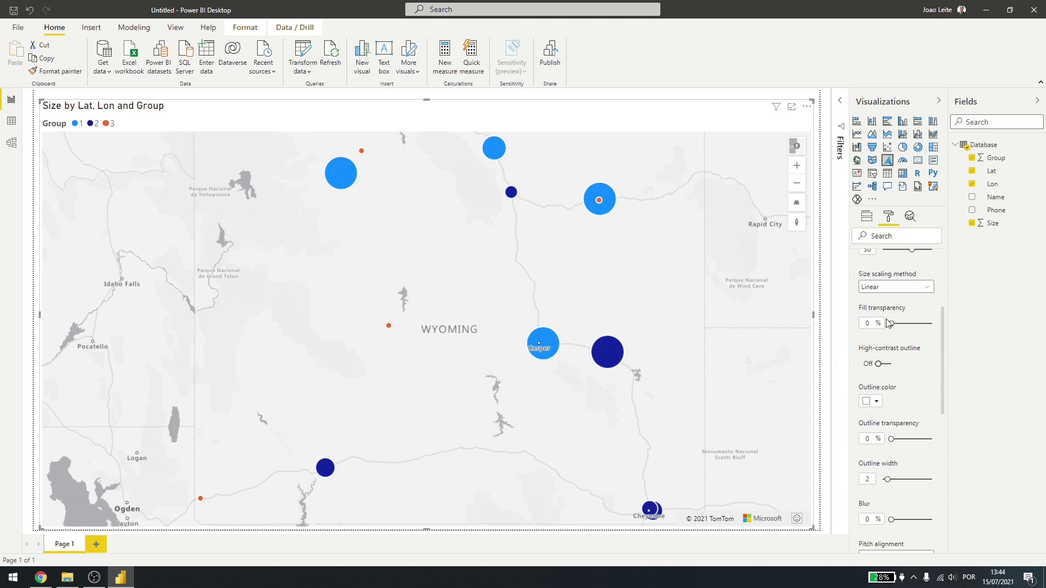
drag(892, 322, 912, 322)
click(877, 401)
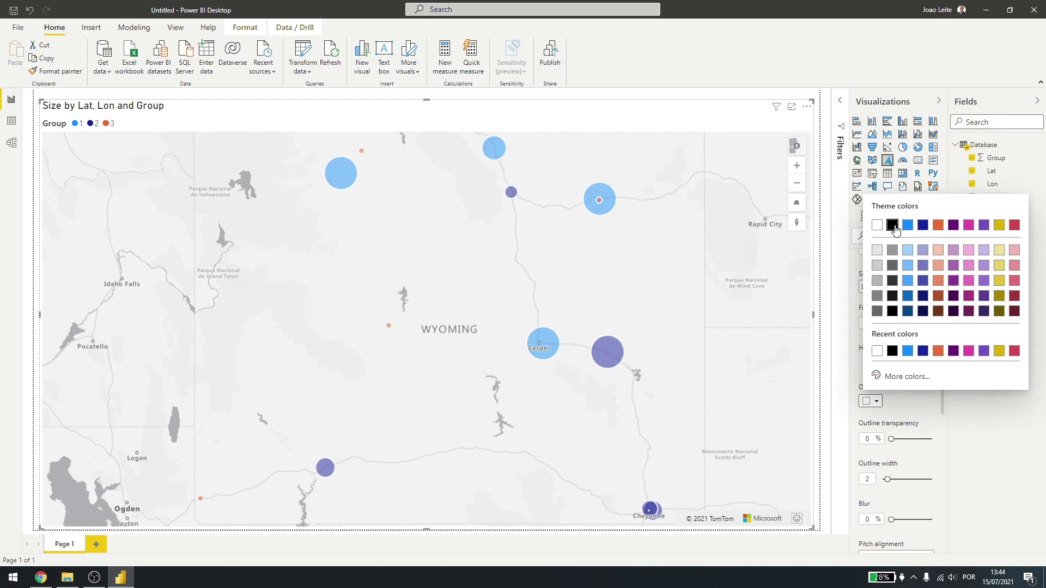
click(892, 225)
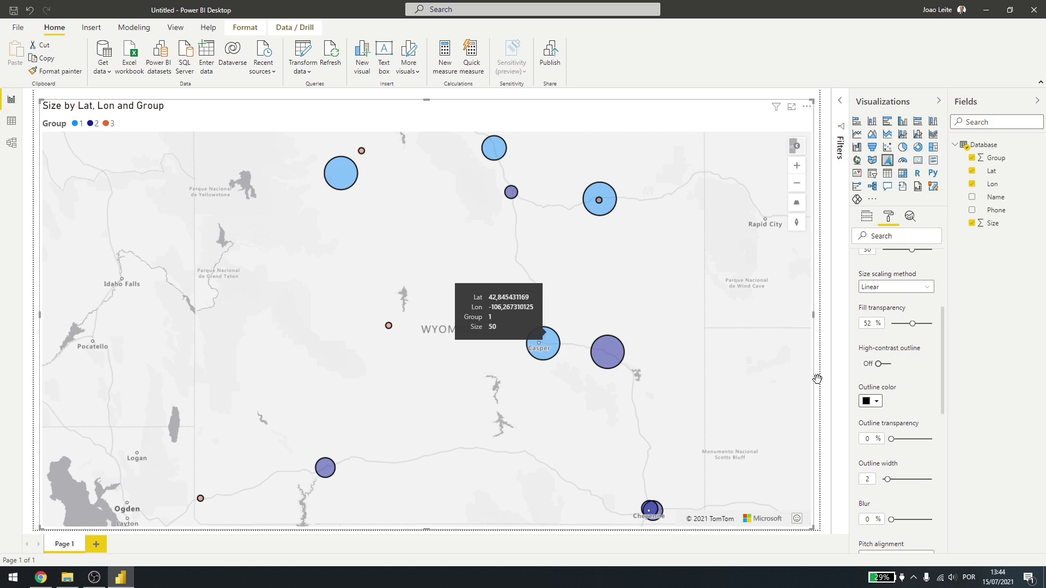
- Set the bubble outline transparency to 31% and outline width to 8
scroll(897, 368, down, 1)
drag(888, 386, 904, 385)
scroll(899, 365, down, 1)
scroll(899, 366, down, 1)
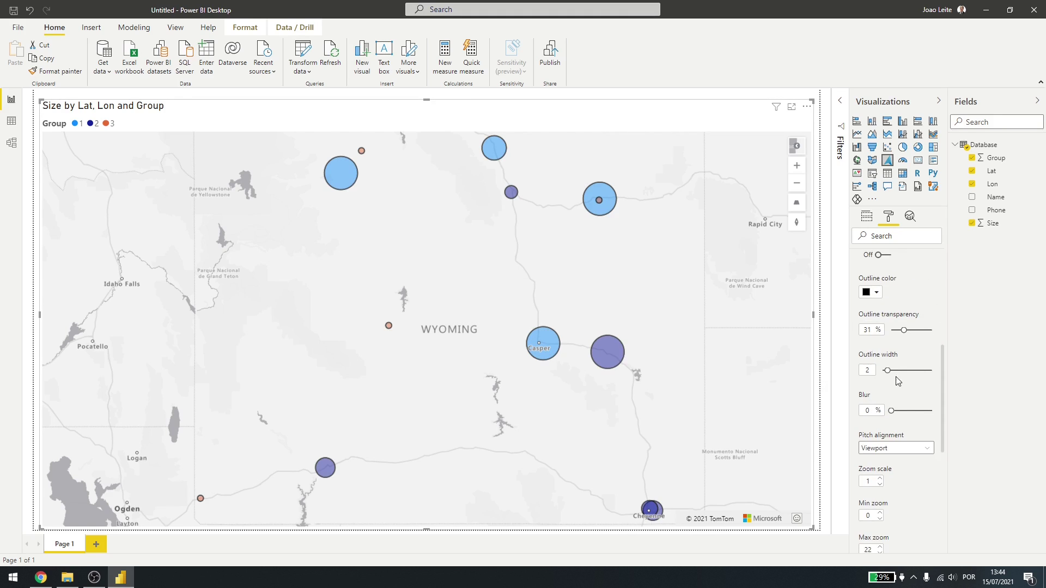
drag(892, 374, 902, 371)
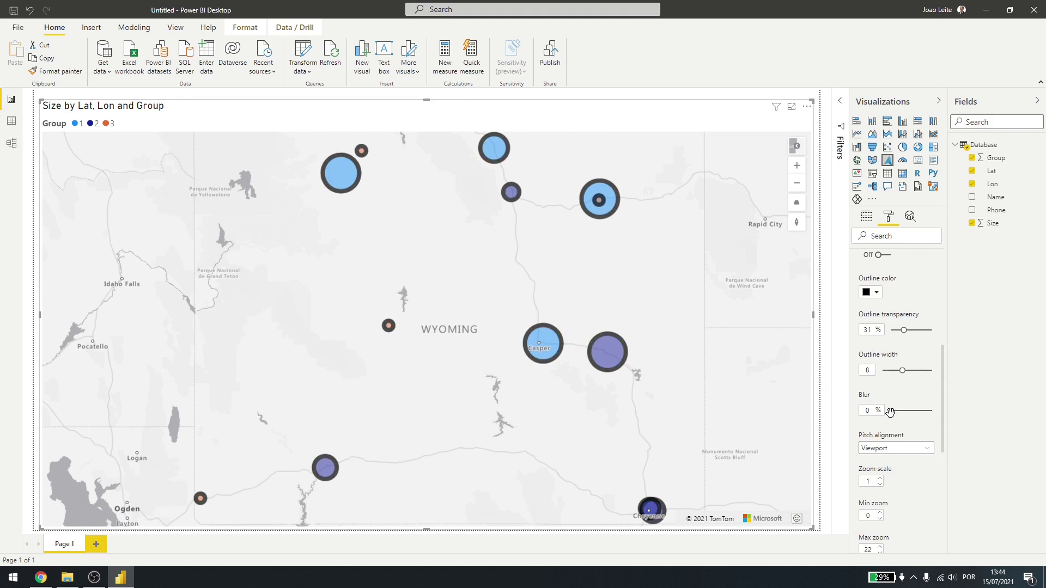
mouse_move(891, 411)
mouse_down()
mouse_move(910, 411)
mouse_move(889, 411)
mouse_up()
scroll(874, 395, down, 3)
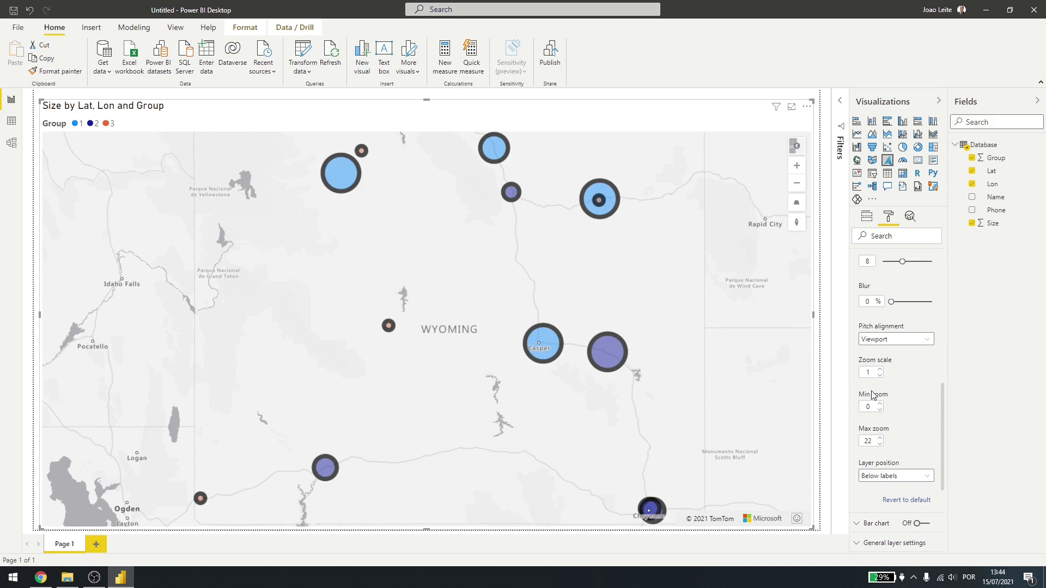
scroll(874, 394, down, 3)
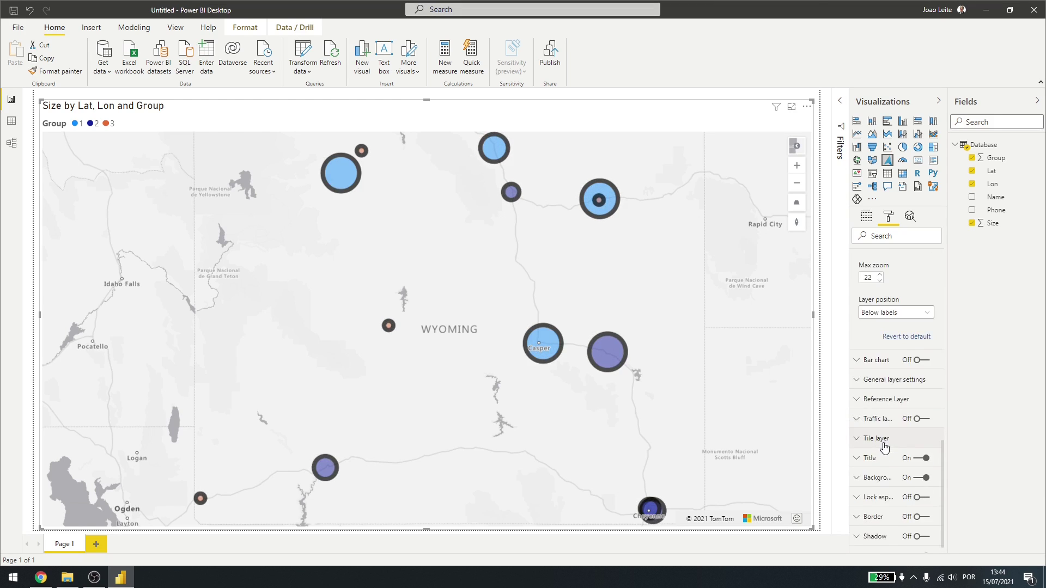
scroll(882, 443, up, 10)
click(858, 340)
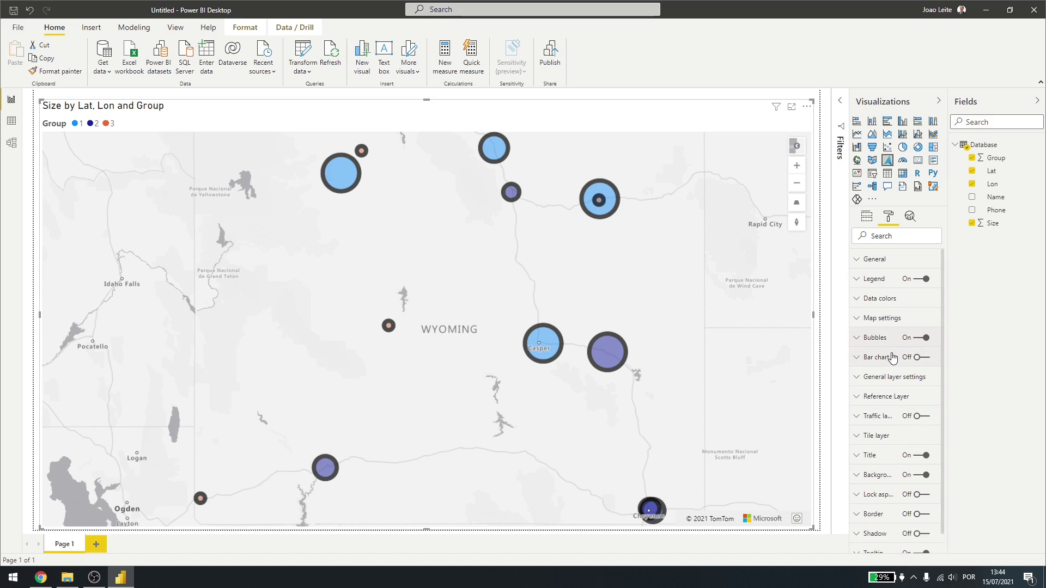